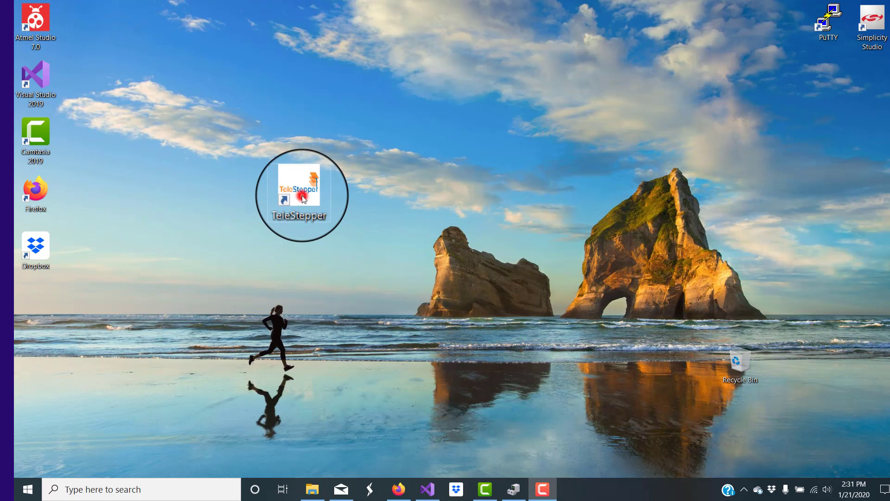
Launch TeleStepper and search for the connected stands on COM3
double_click(302, 196)
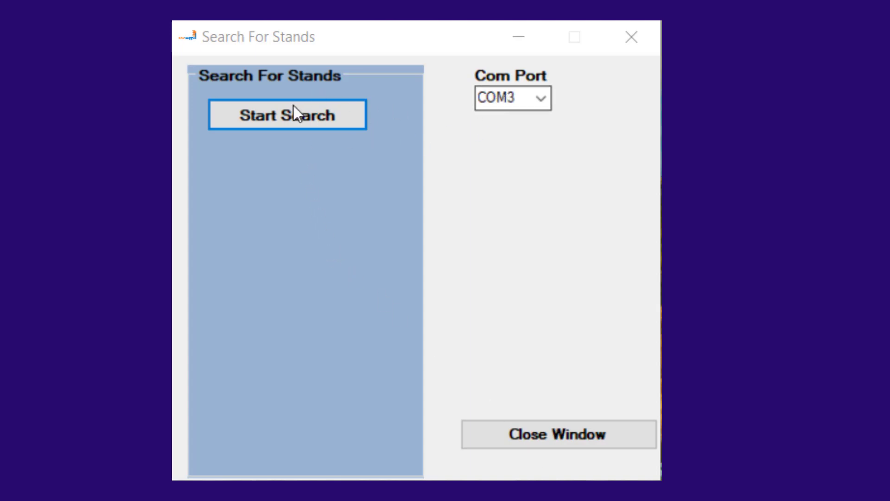
click(271, 115)
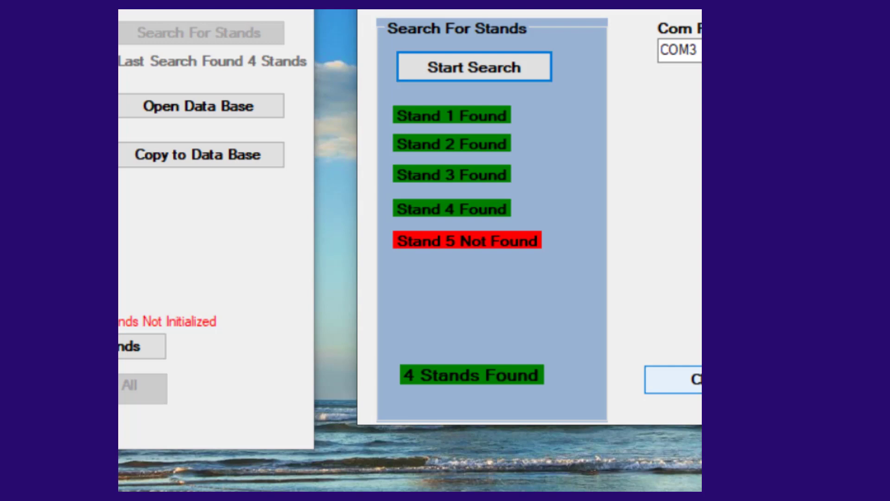
click(709, 380)
drag(42, 0, 429, 25)
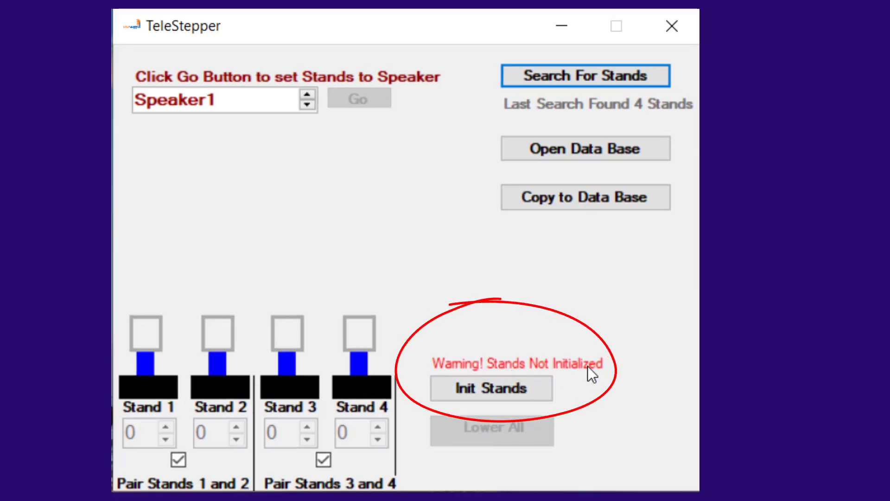
Initialize the stands and raise the paired stands 1 and 2 to height 5
click(489, 388)
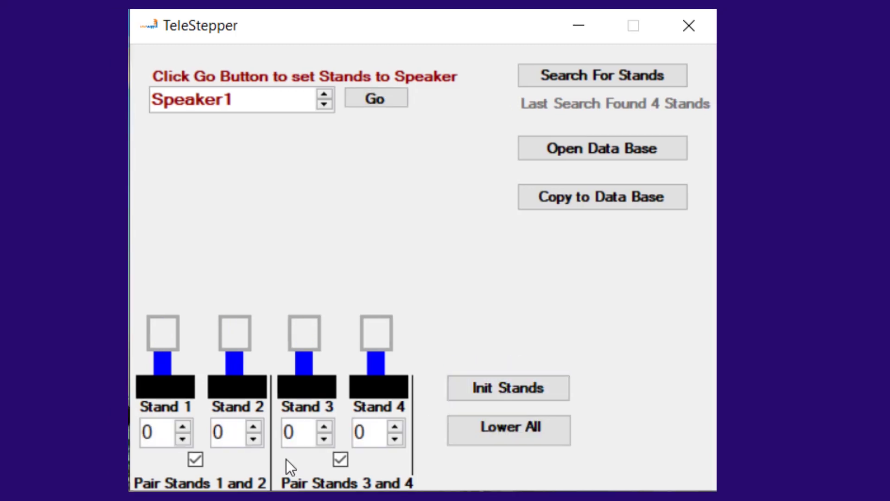
click(182, 427)
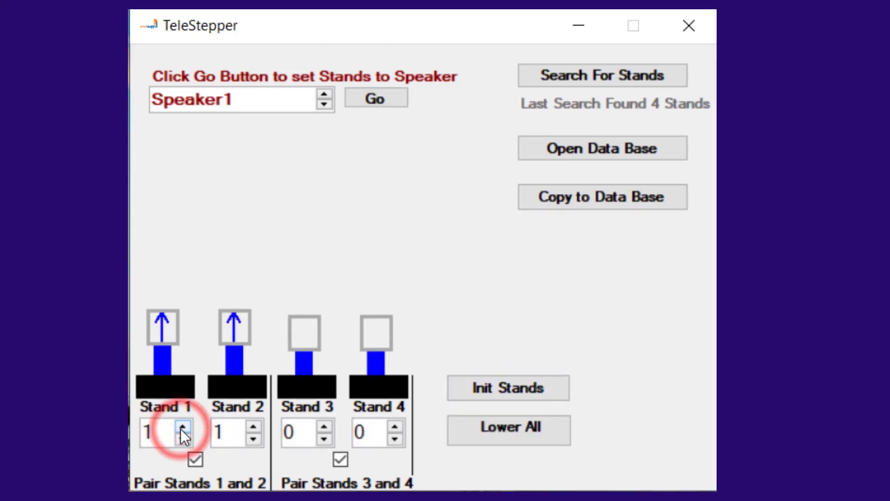
click(182, 427)
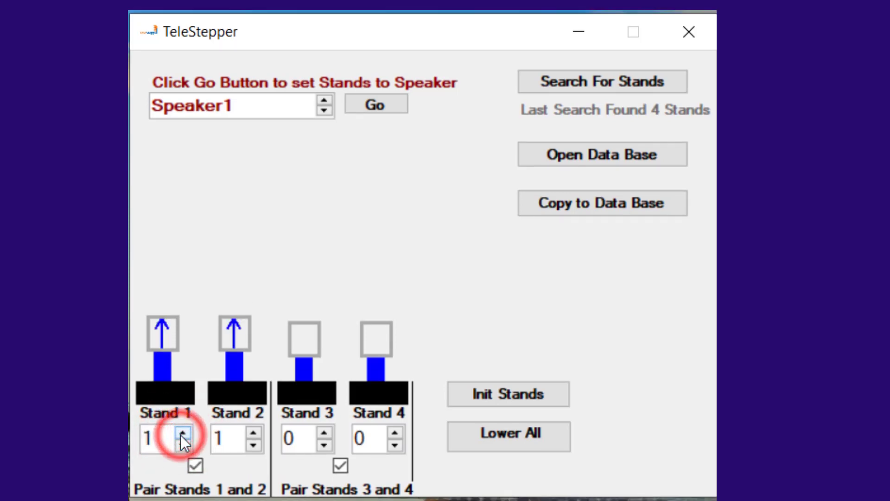
click(182, 427)
click(181, 433)
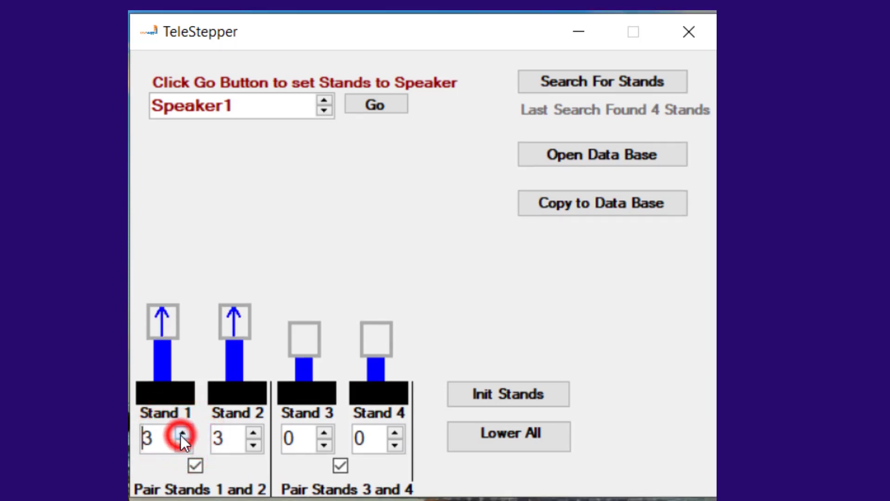
click(253, 431)
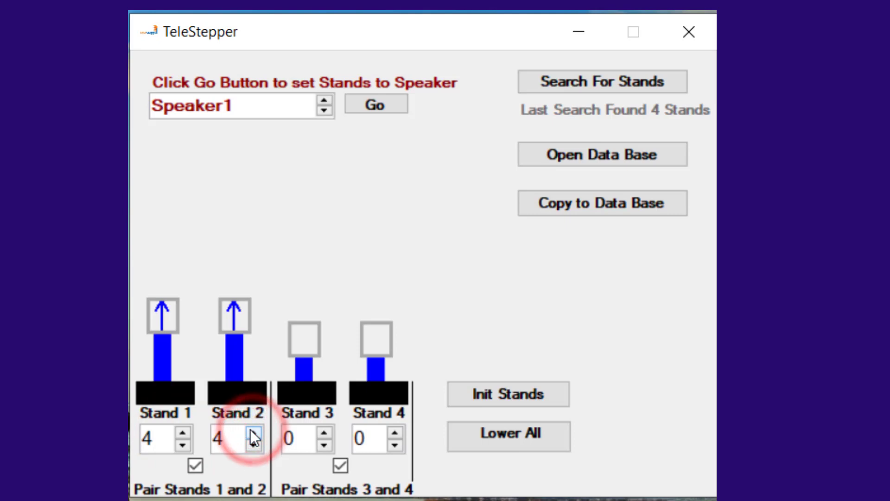
click(252, 431)
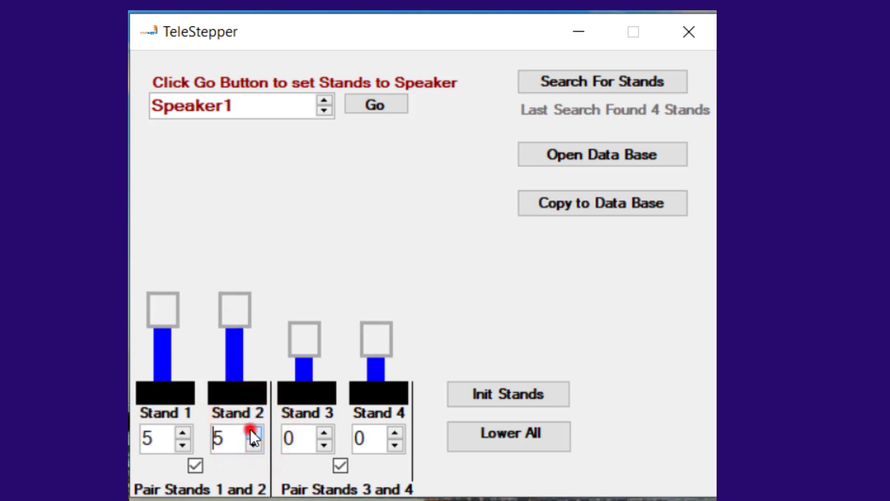
Unpair stands 1 and 2 to raise stand 1 alone to 7, then return it to 5 and re-pair them
click(196, 466)
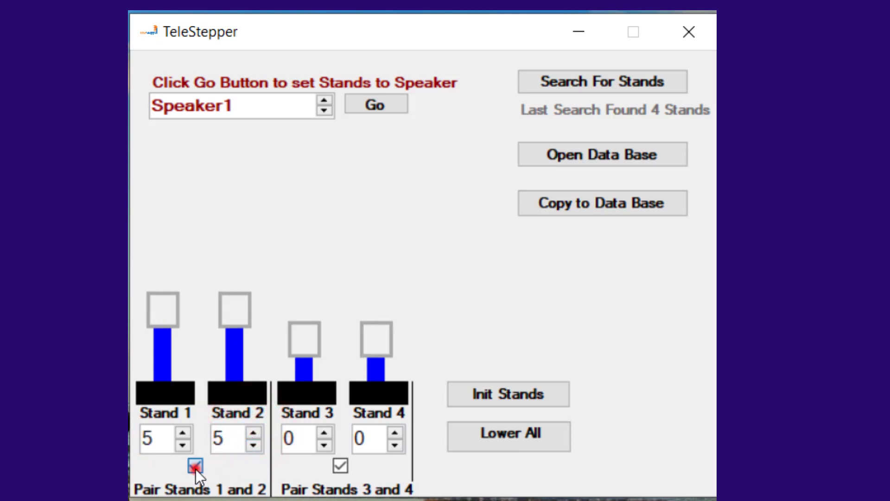
click(182, 436)
click(182, 433)
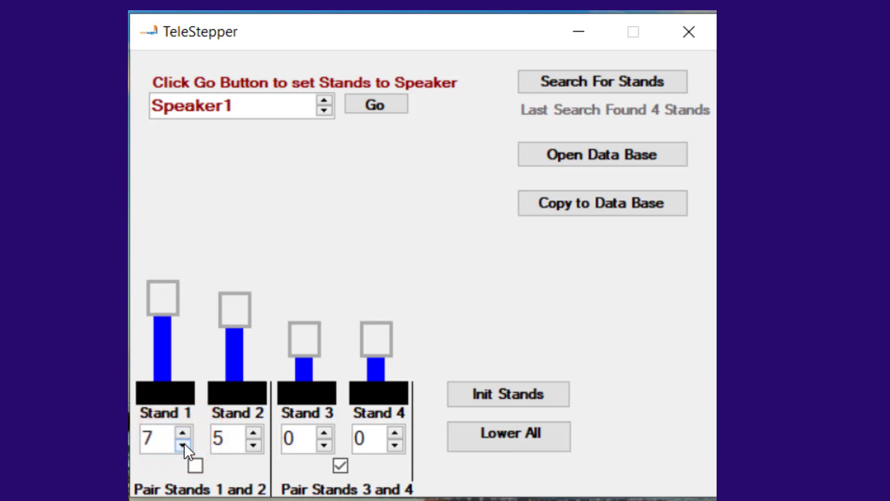
click(183, 444)
click(185, 443)
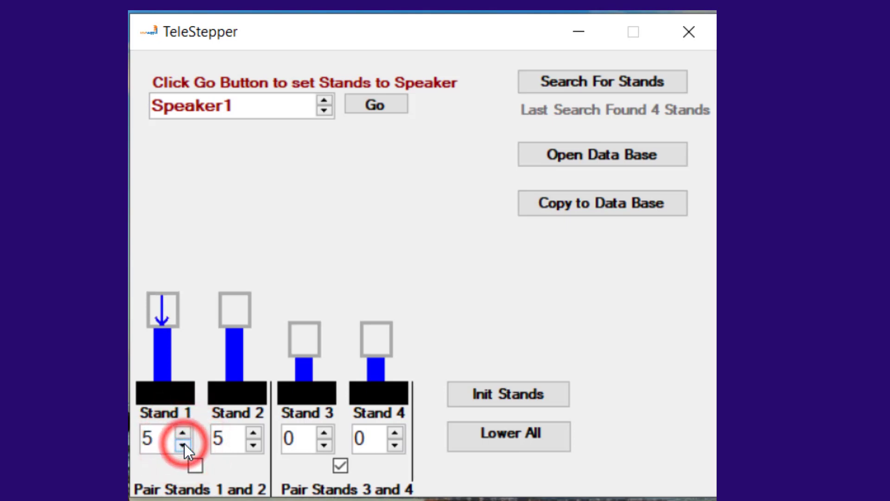
click(196, 465)
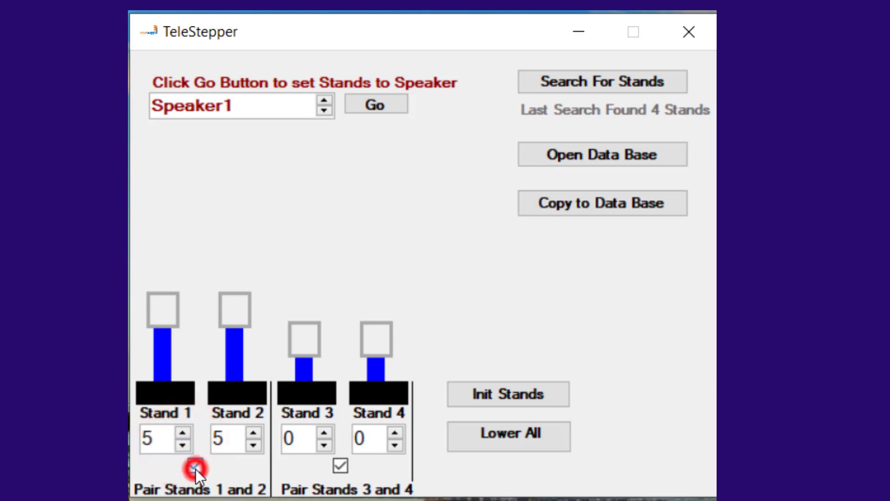
Try stands 3 and 4 as a pair at height 1 and back to 0, then unpair them and set them to 2 and 4
click(325, 432)
click(325, 444)
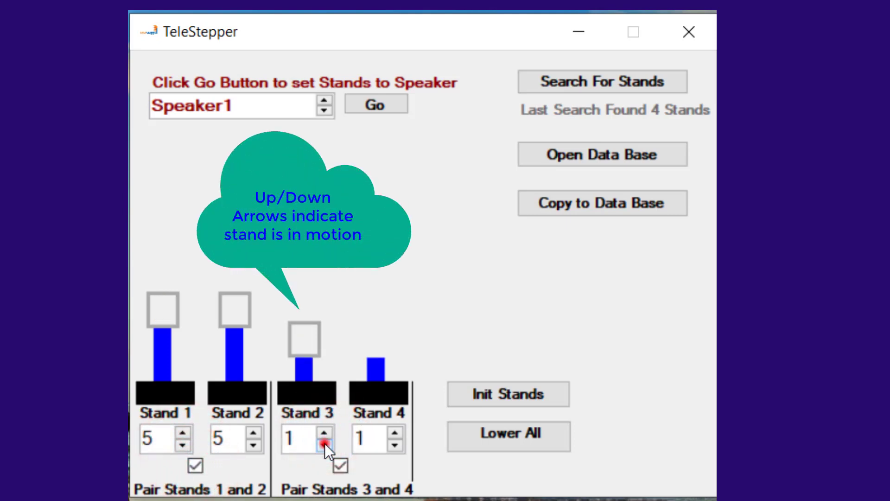
click(340, 465)
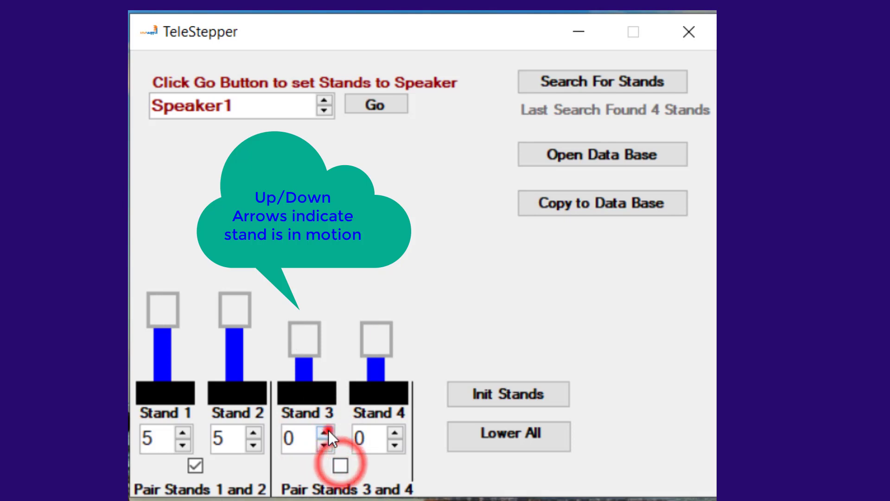
click(328, 431)
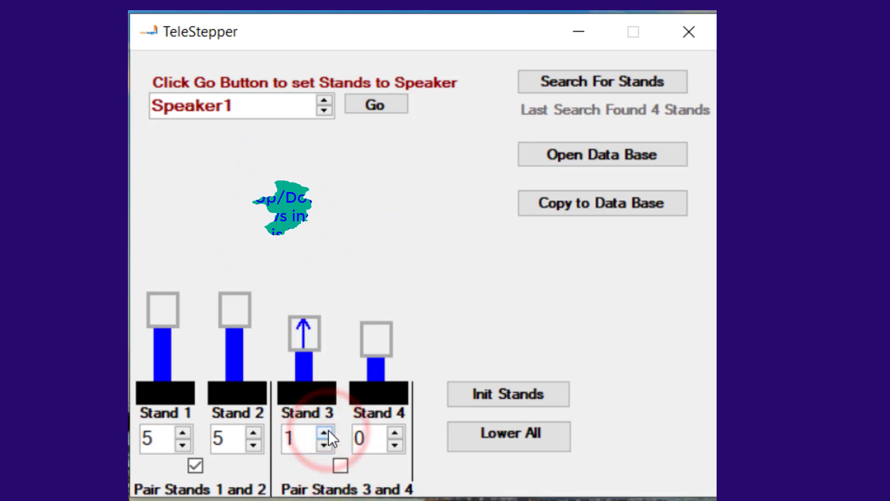
click(328, 430)
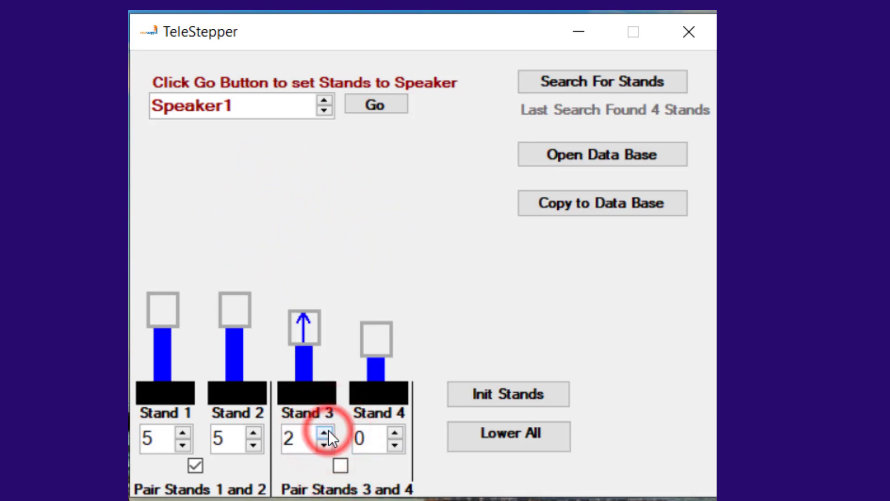
click(396, 431)
click(394, 430)
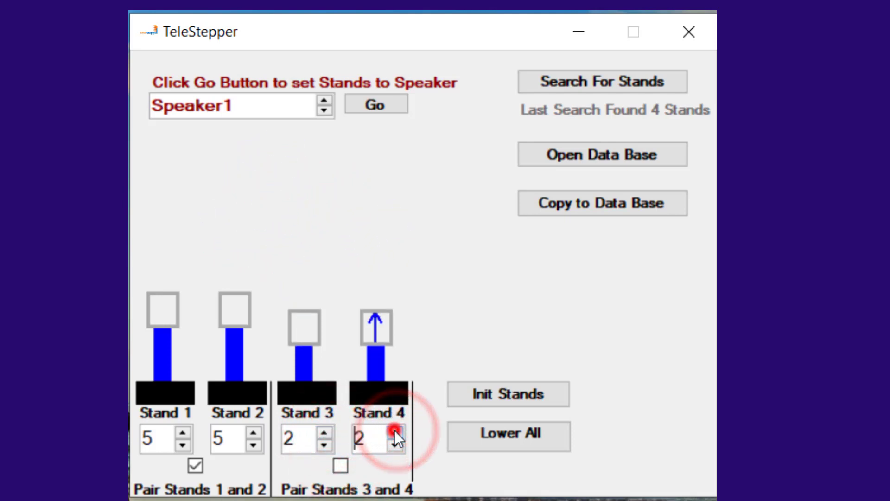
click(394, 430)
click(394, 431)
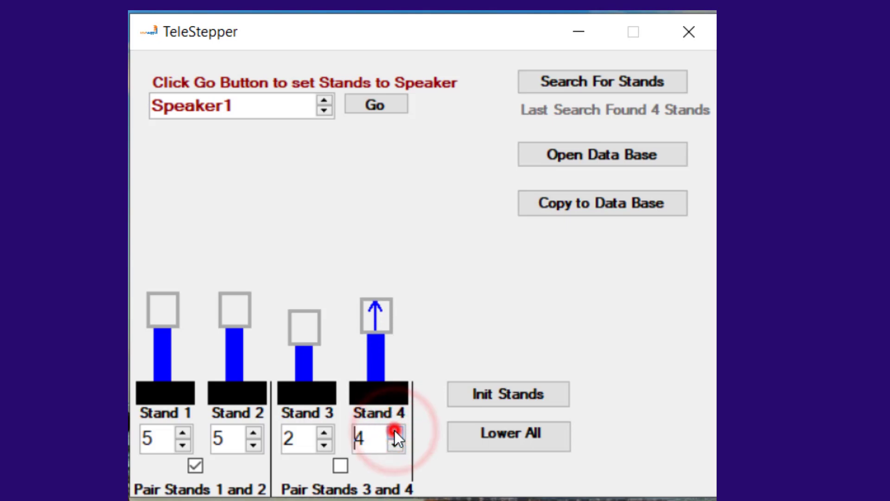
Pair stands 3 and 4 again at height 1, then lower all stands to 0
click(341, 466)
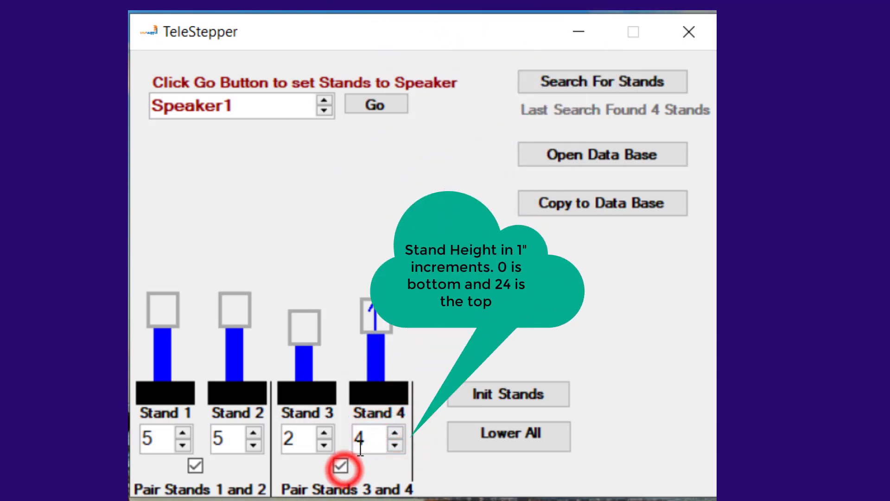
click(325, 445)
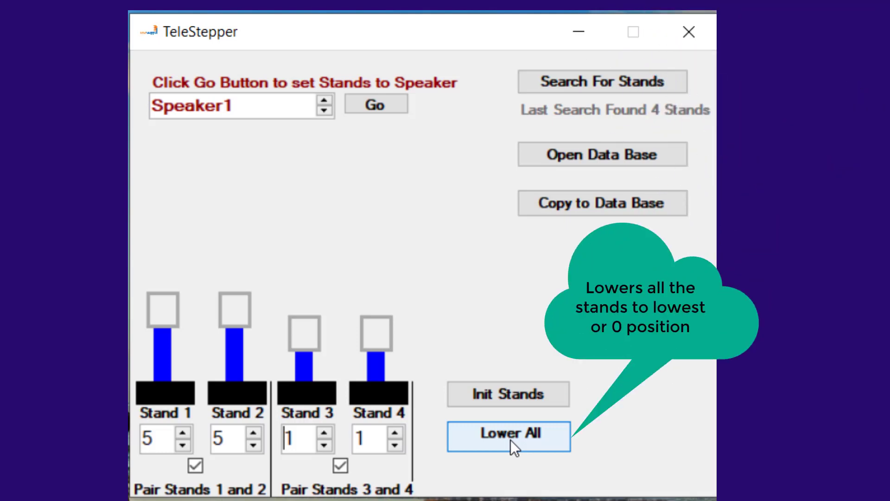
click(510, 440)
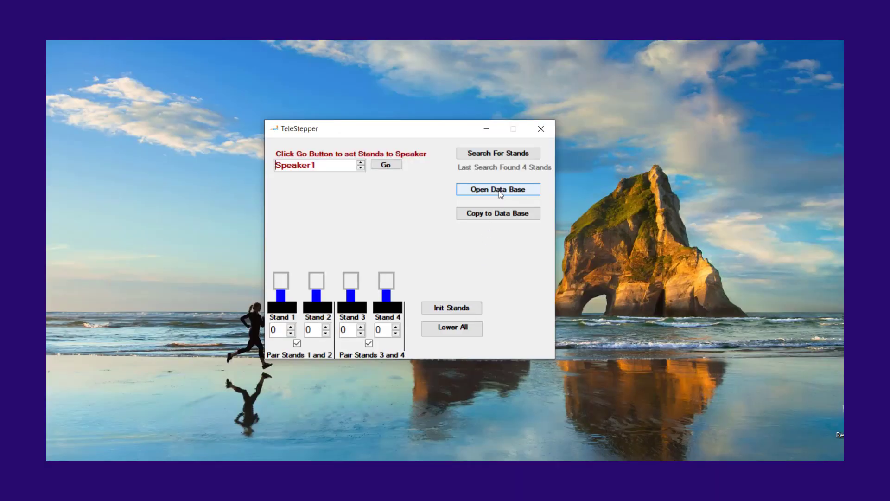
Open the speaker database and arrange its window side by side with the main TeleStepper window
click(499, 191)
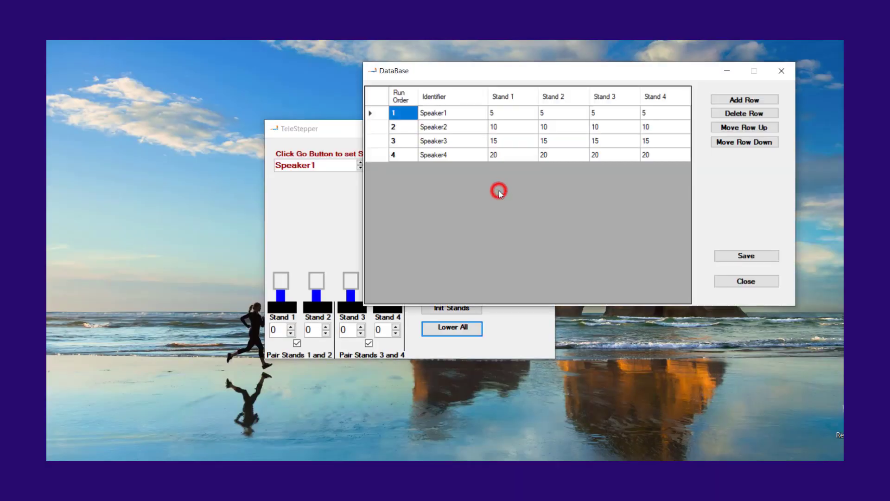
click(322, 127)
drag(323, 127, 116, 92)
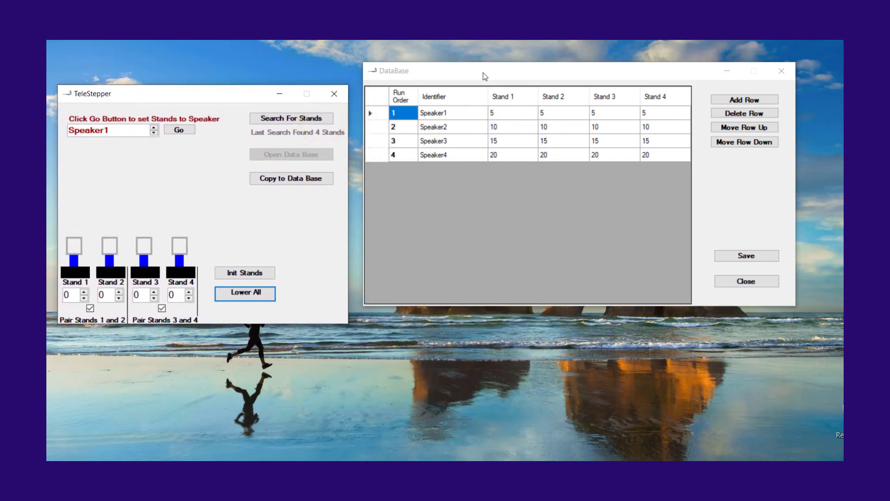
mouse_move(485, 72)
mouse_down()
mouse_move(499, 147)
mouse_move(511, 117)
mouse_move(522, 119)
mouse_up()
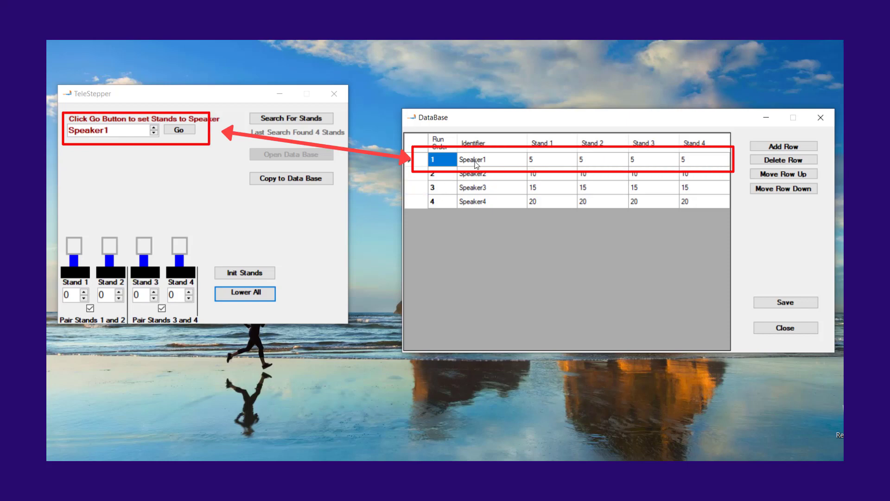
Set the stands to the saved database heights for Speaker1, Speaker2 and Speaker3 in turn
click(182, 131)
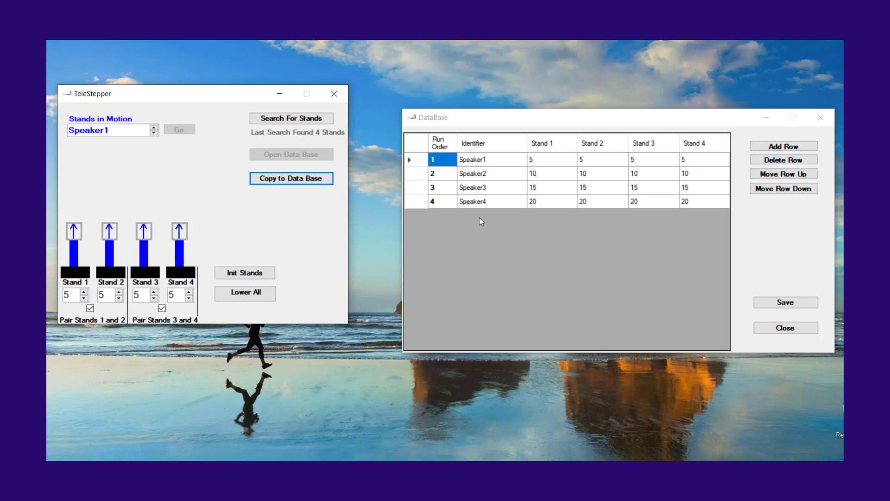
click(153, 134)
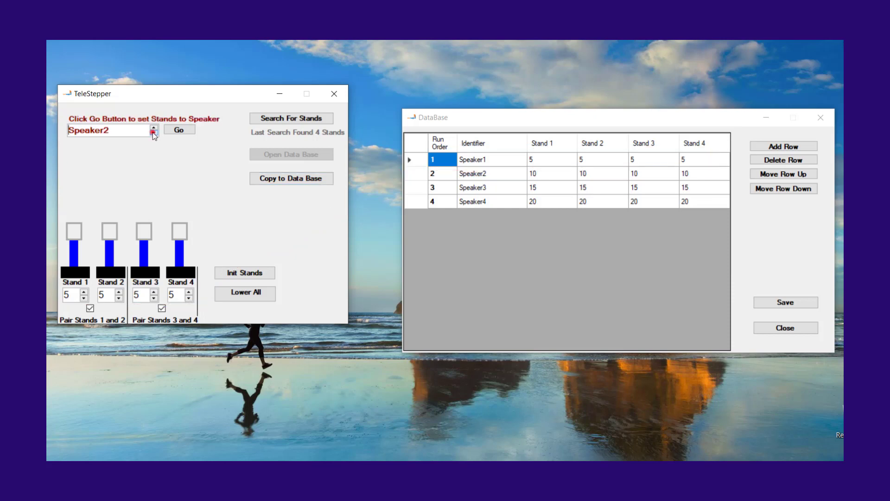
click(180, 129)
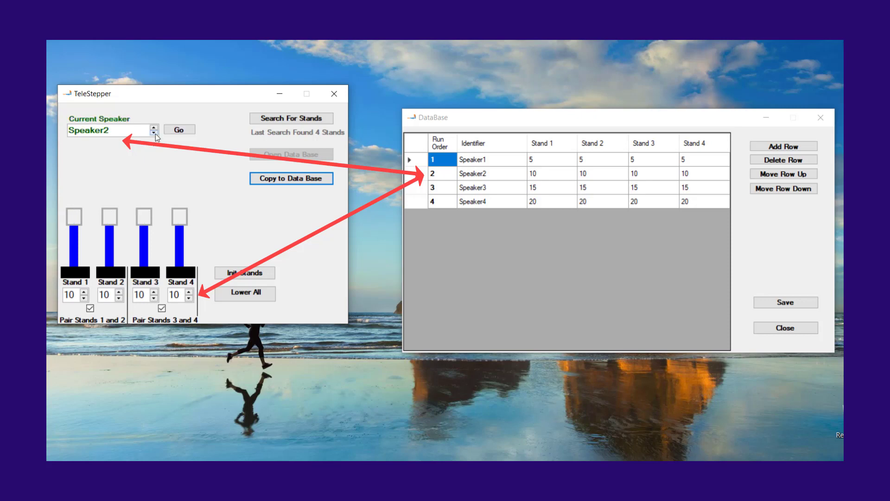
click(154, 133)
click(182, 130)
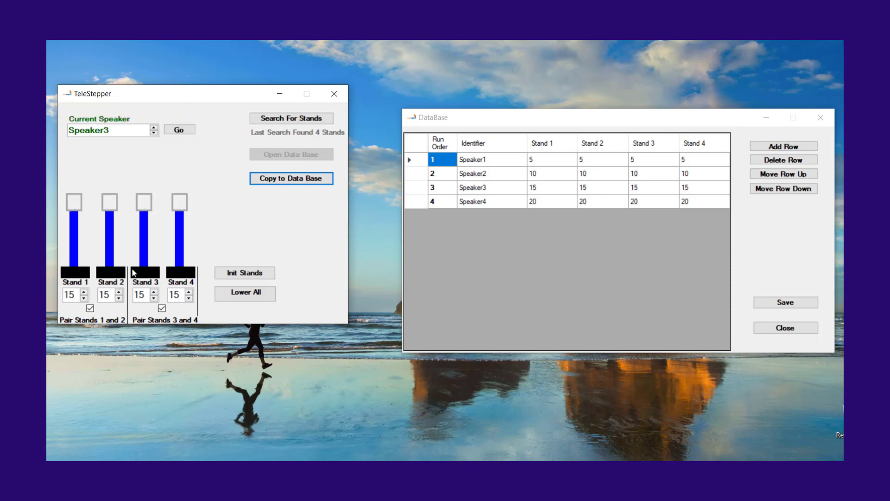
Raise the paired stands 3 and 4 to height 24
click(156, 292)
click(155, 293)
click(156, 293)
click(155, 293)
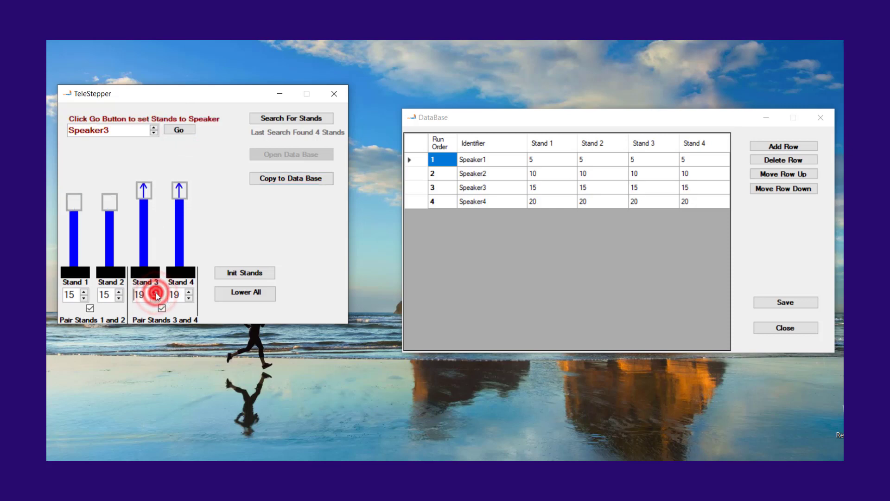
click(156, 293)
click(156, 293)
click(155, 292)
click(156, 292)
click(155, 293)
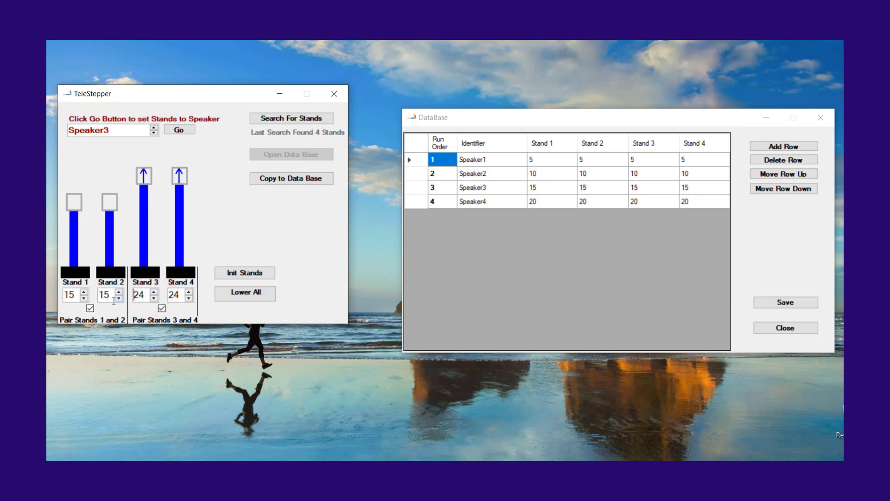
Unpair both stand pairs and set stands 1, 2, 3 and 4 to heights 1, 2, 3 and 4
click(90, 308)
click(86, 298)
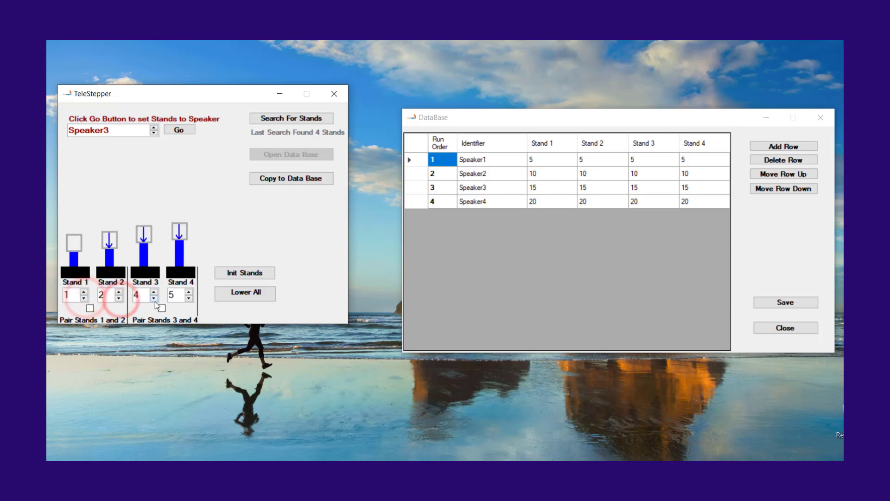
click(154, 299)
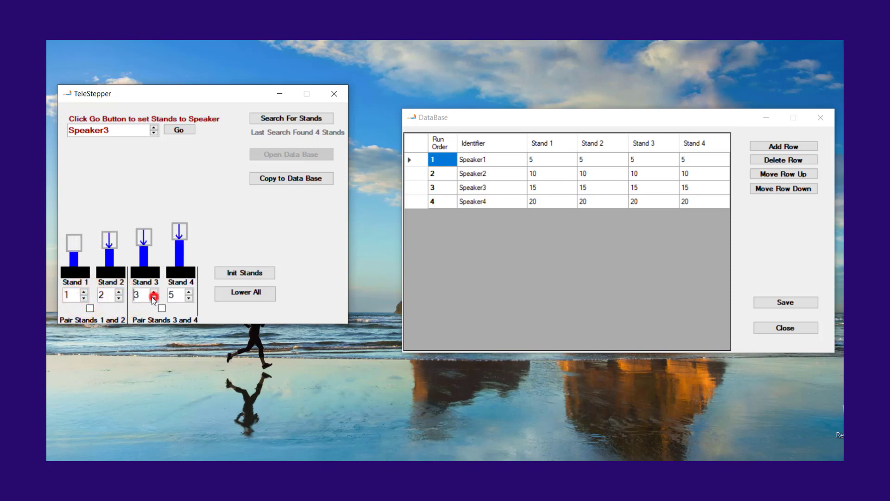
click(188, 298)
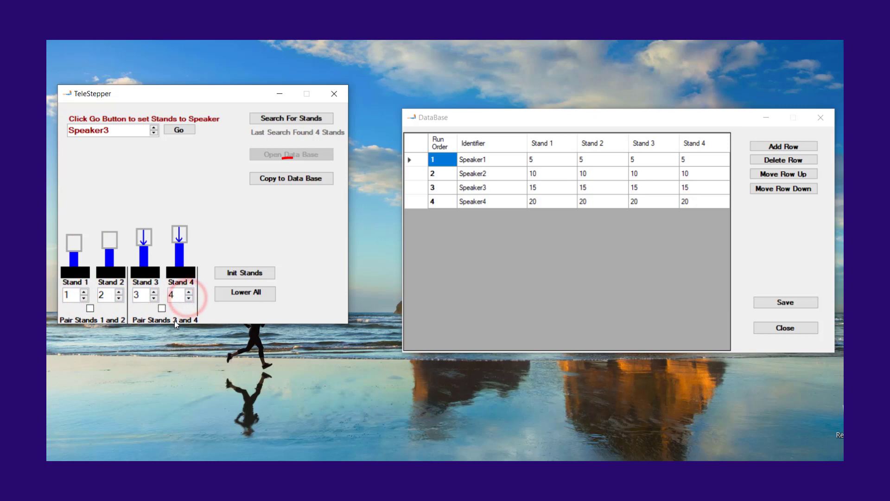
Copy the current heights of all four stands into the speaker database as a new entry and dismiss the notice
click(294, 179)
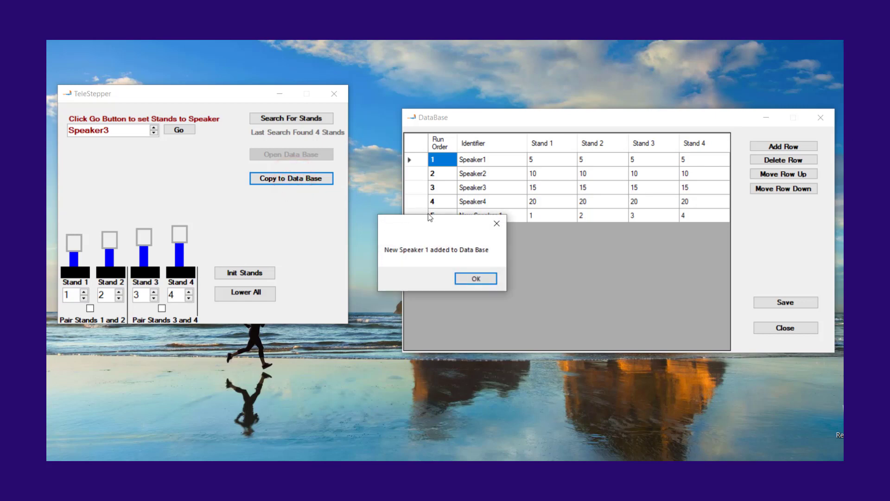
drag(429, 228, 493, 263)
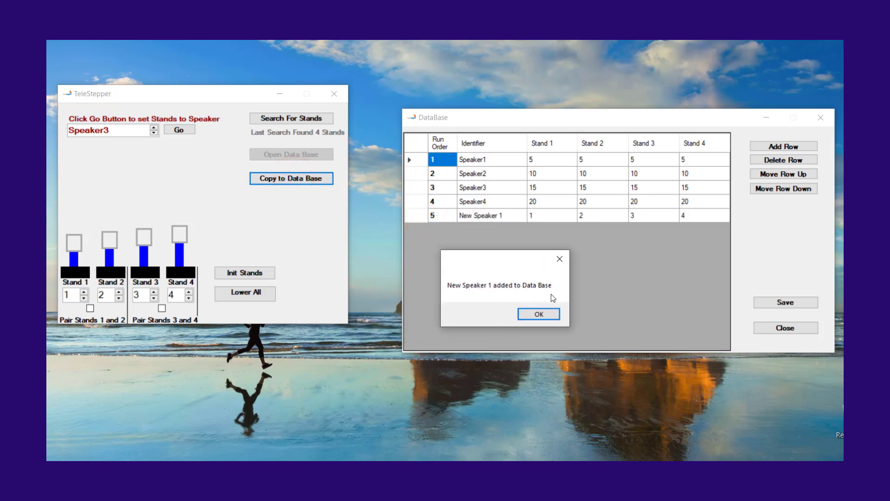
click(556, 314)
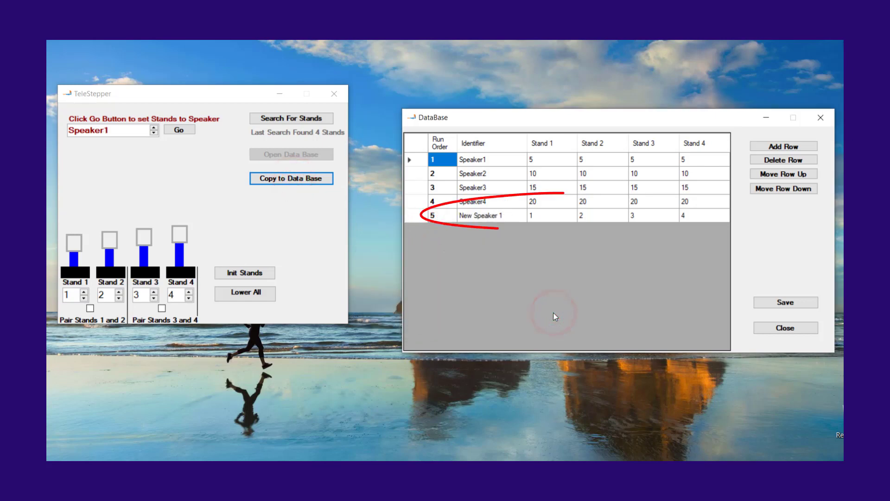
Select New Speaker 1 as the speaker and set the stands to its database heights
click(154, 132)
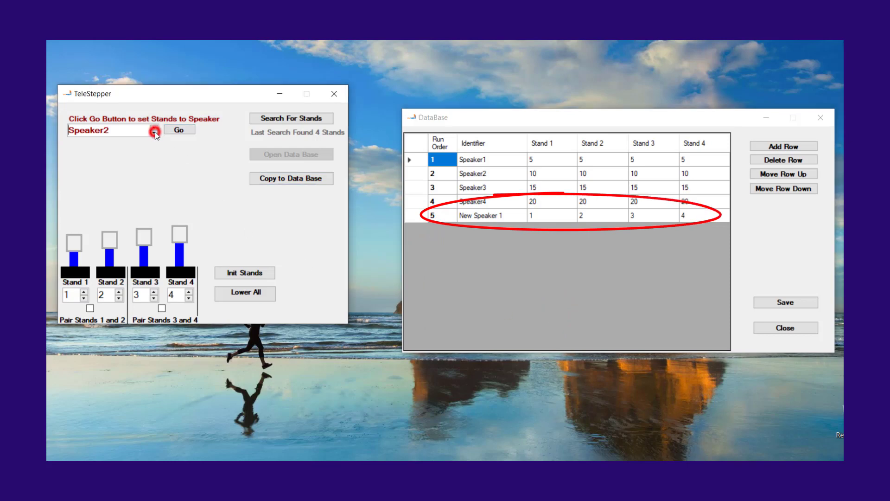
click(154, 132)
click(154, 133)
click(153, 132)
click(178, 130)
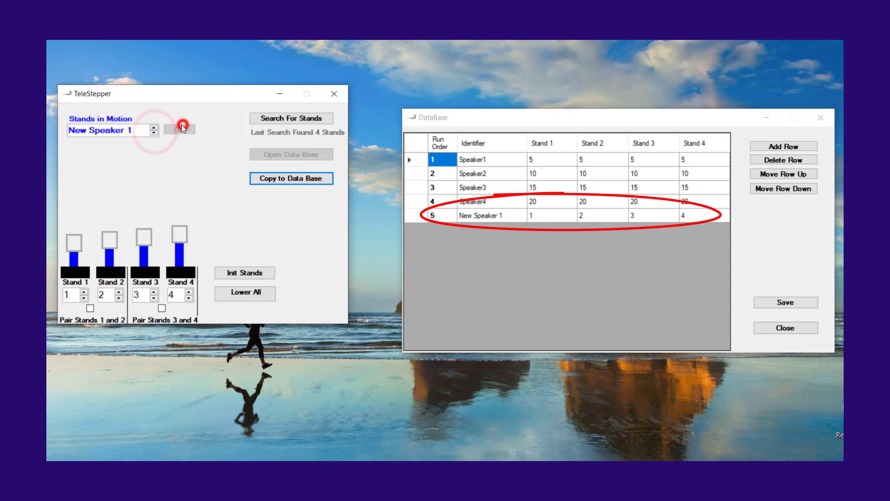
Replace the identifier in row 5 of the speaker database with the speaker's first name
click(492, 216)
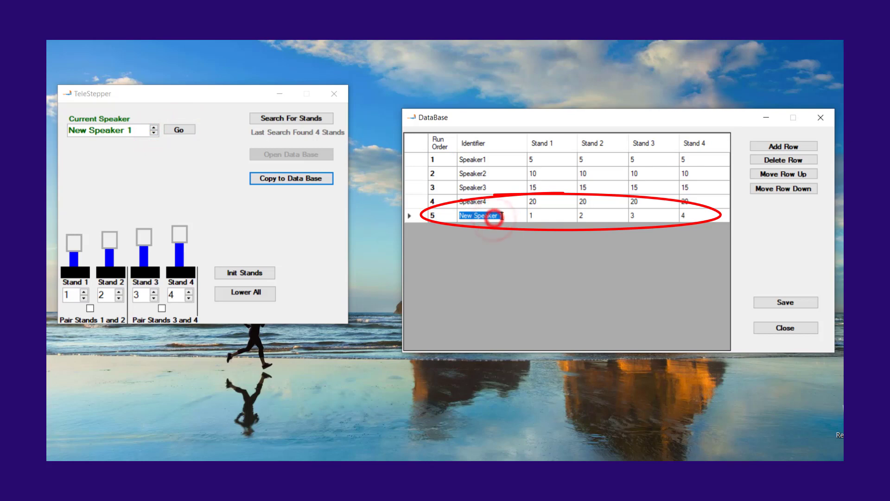
click(495, 216)
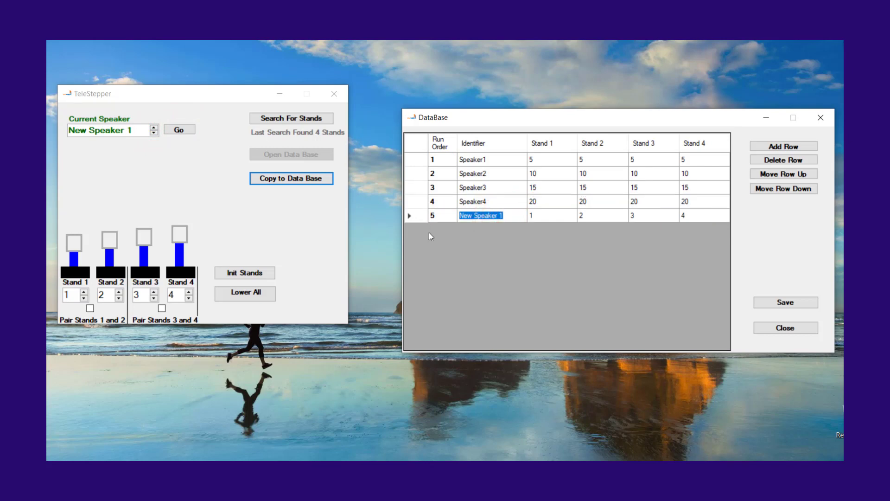
text(Joe)
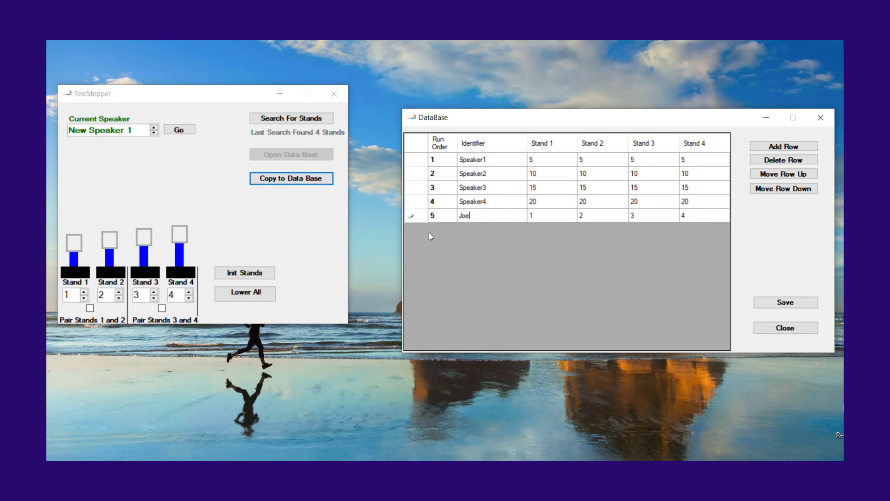
Try to set the Stand 1 height of Speaker4 to 44 in the database
click(546, 203)
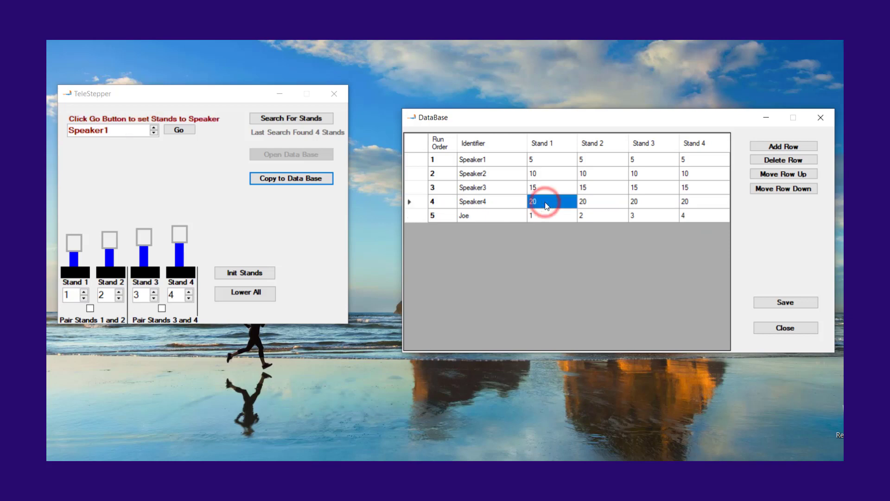
text(44)
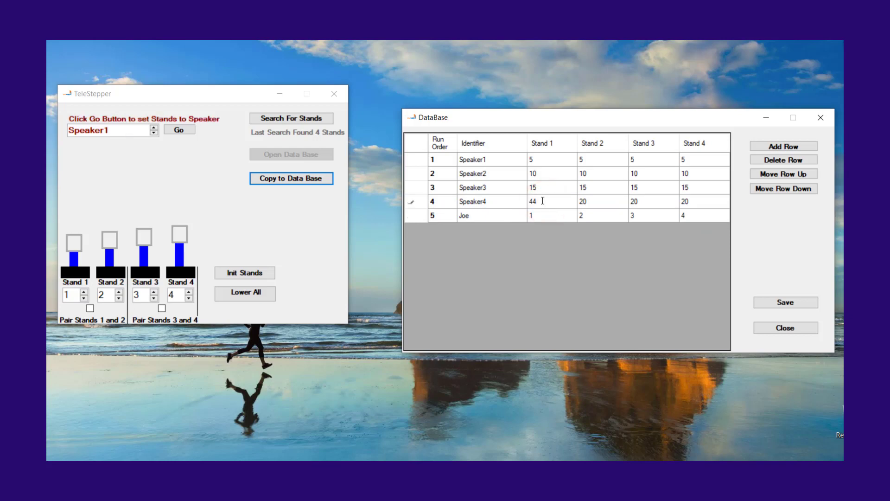
click(543, 200)
key(Return)
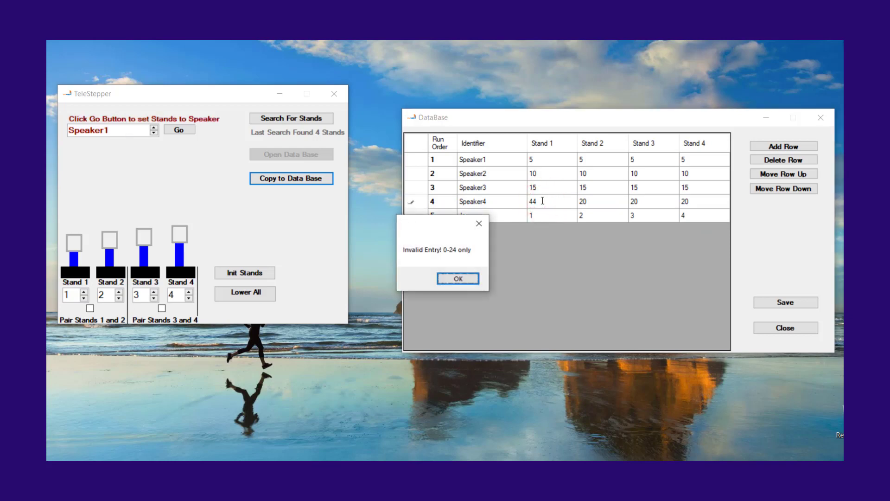
click(461, 279)
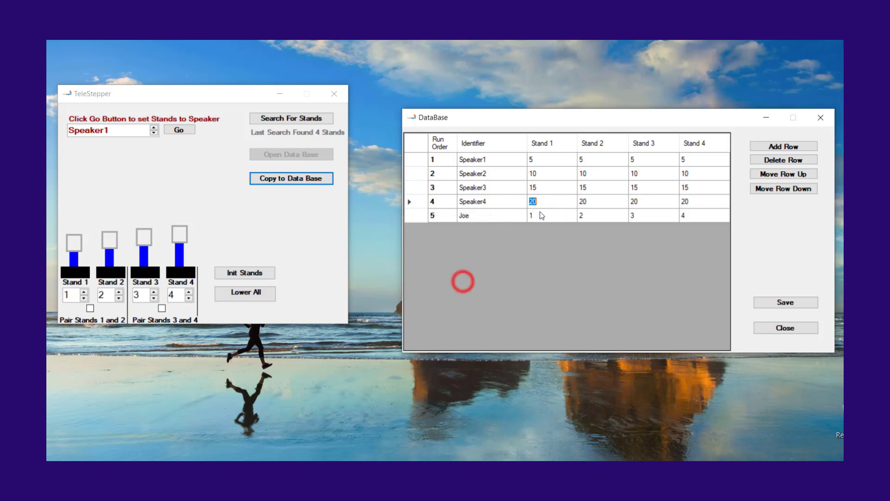
Add a row to the speaker database and delete it again
click(793, 147)
click(795, 159)
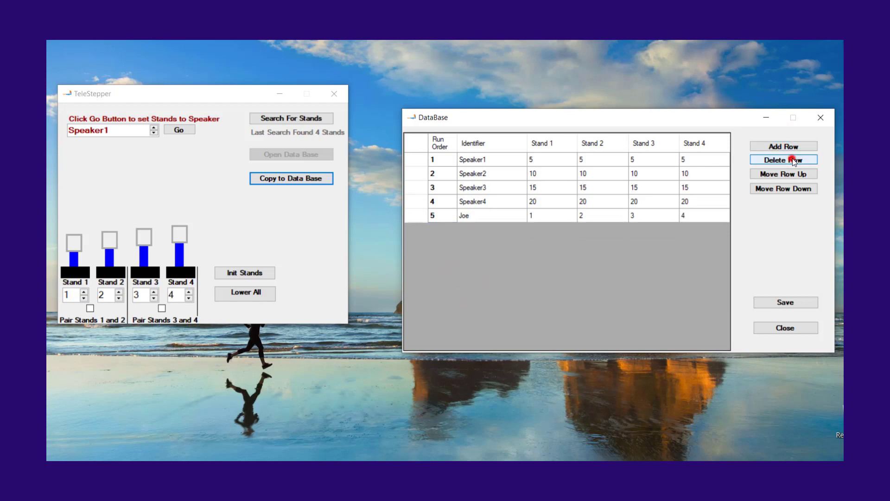
Save the changes to the speaker database and close its window
click(787, 303)
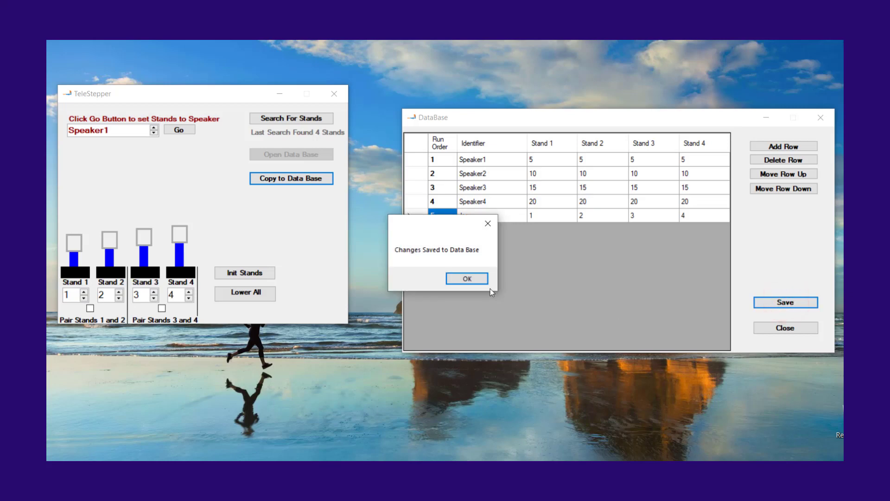
click(470, 278)
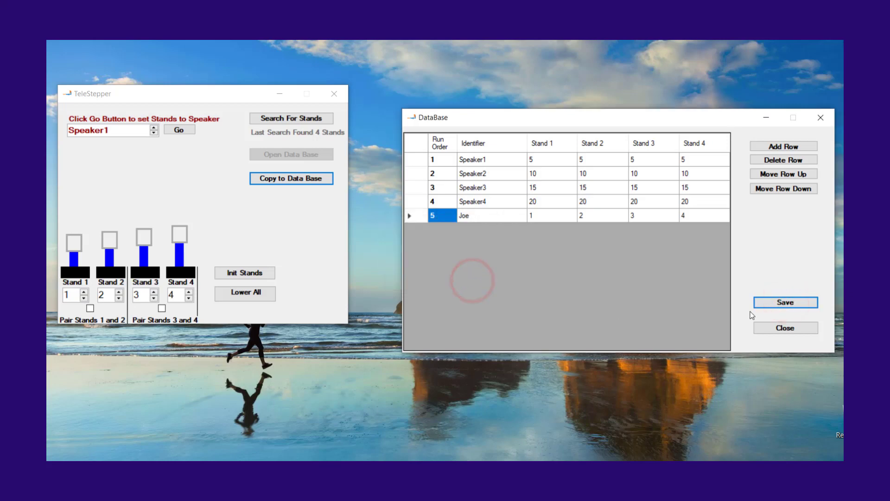
click(782, 326)
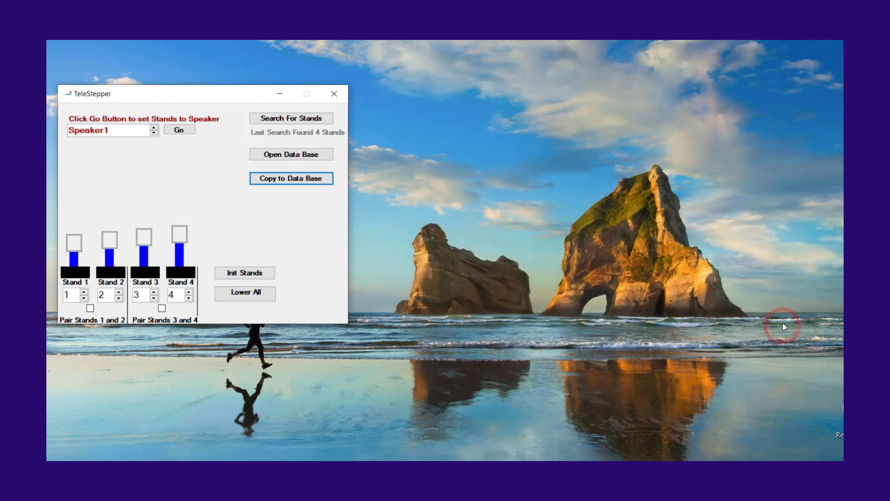